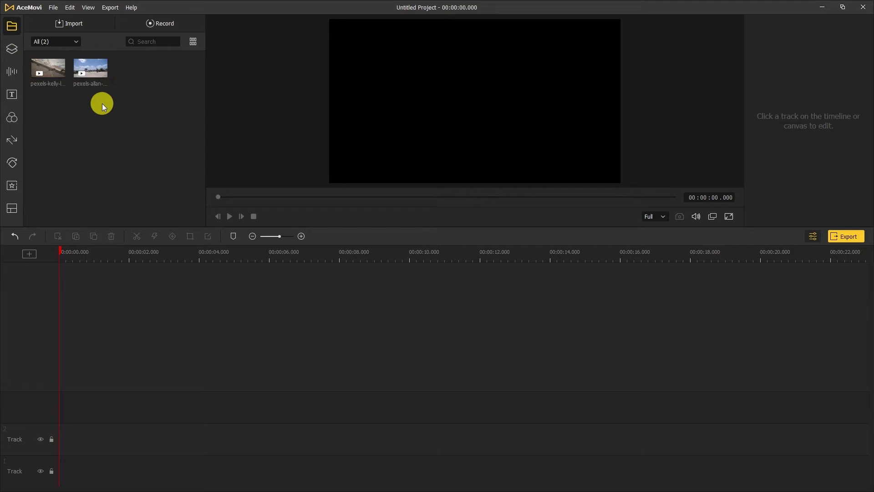
Step: Add the kelly-lacy clip to the timeline, keeping the project at 1920×1080, 25 fps
{"action": "left_click", "coordinate": [58, 72]}
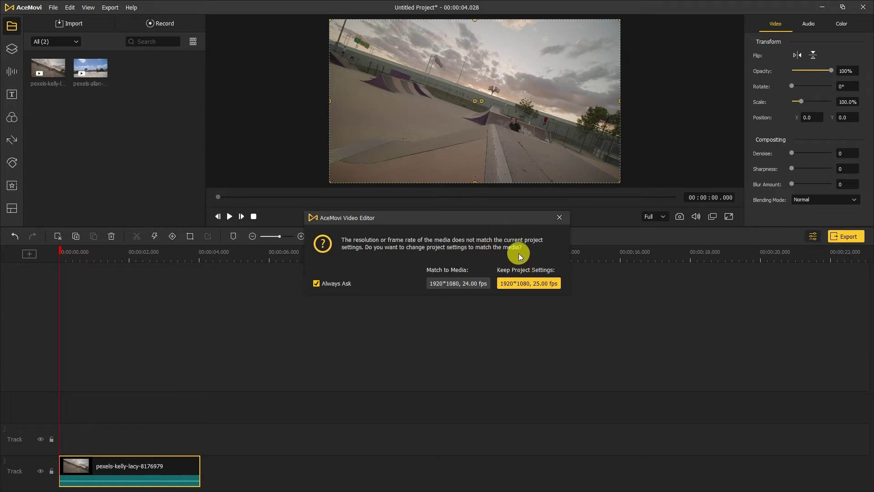
{"action": "left_click", "coordinate": [529, 283]}
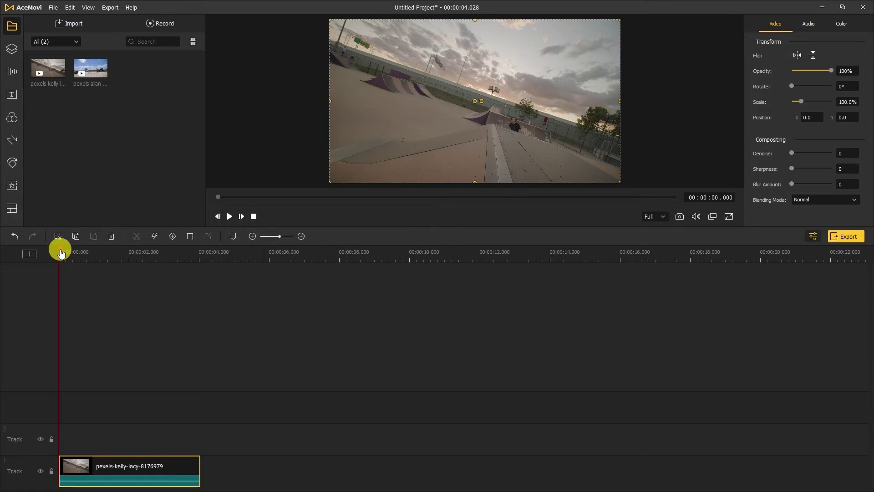
Step: Split the skateboard clip at 0.467 s and again at 3.827 s
{"action": "mouse_move", "coordinate": [61, 253]}
{"action": "left_mouse_down"}
{"action": "mouse_move", "coordinate": [92, 250]}
{"action": "mouse_move", "coordinate": [75, 259]}
{"action": "left_mouse_up"}
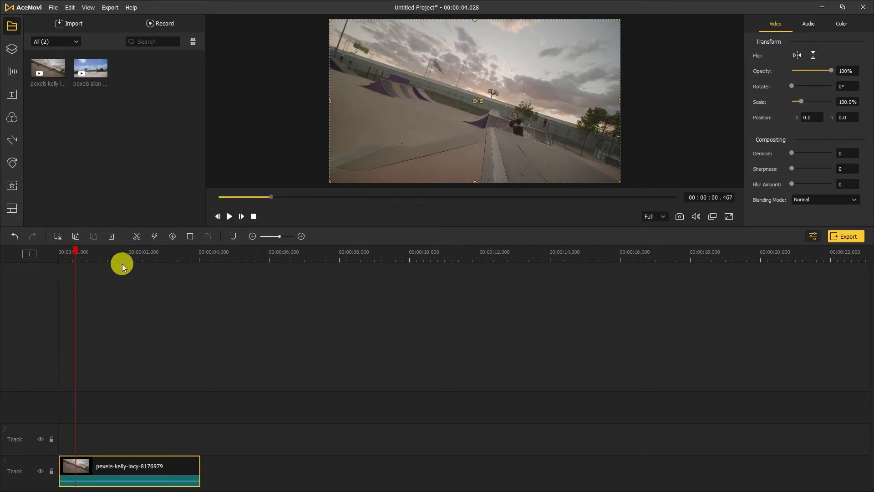
{"action": "left_click", "coordinate": [136, 237]}
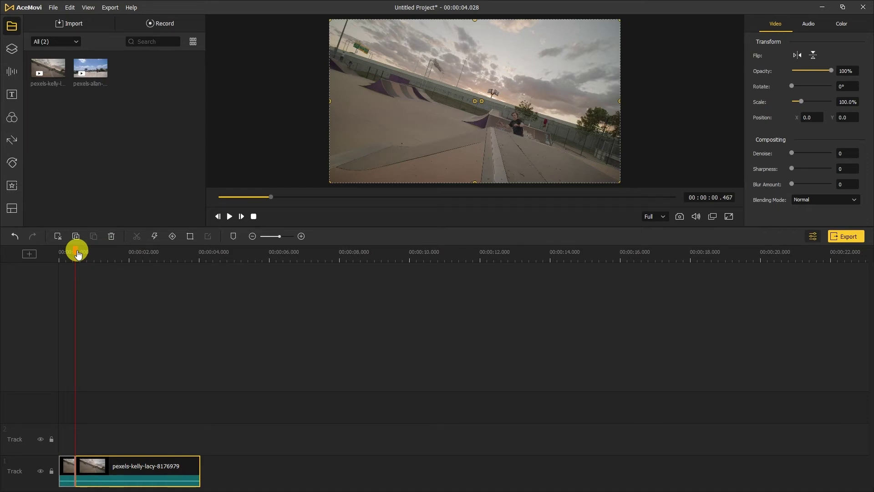
{"action": "left_click_drag", "start_coordinate": [77, 254], "coordinate": [193, 250]}
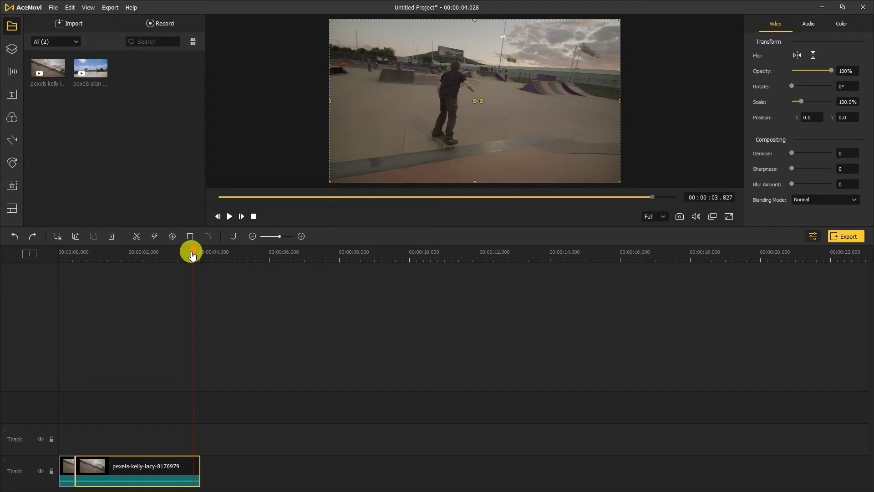
{"action": "left_click", "coordinate": [136, 235]}
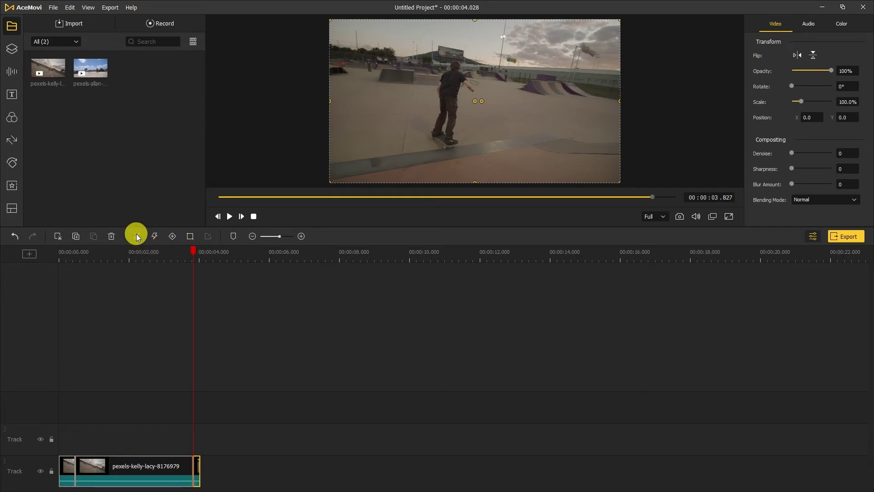
Step: Delete the opening and ending pieces, leaving the 3.359-second middle clip
{"action": "left_click", "coordinate": [69, 462]}
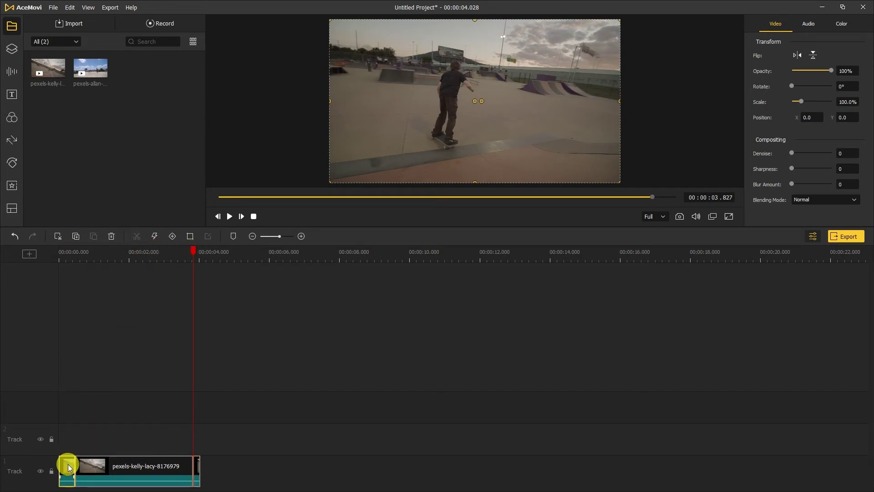
{"action": "left_click", "coordinate": [198, 465], "text": "ctrl"}
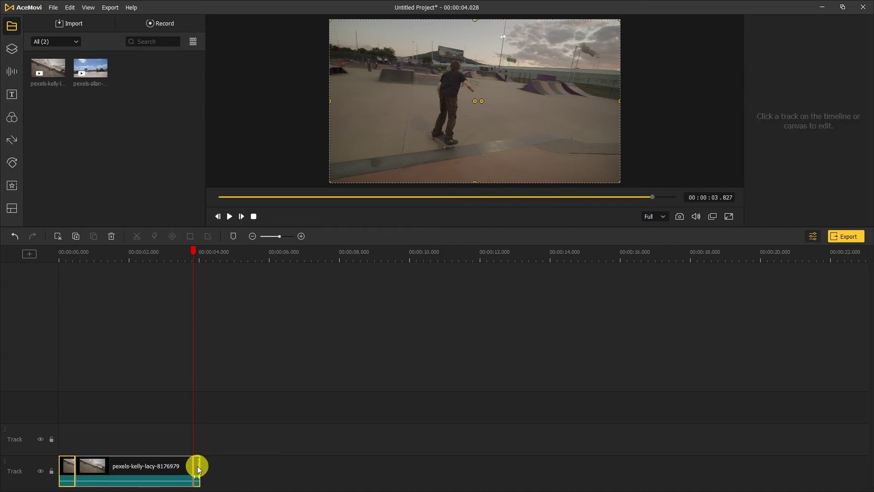
{"action": "left_click", "coordinate": [111, 236]}
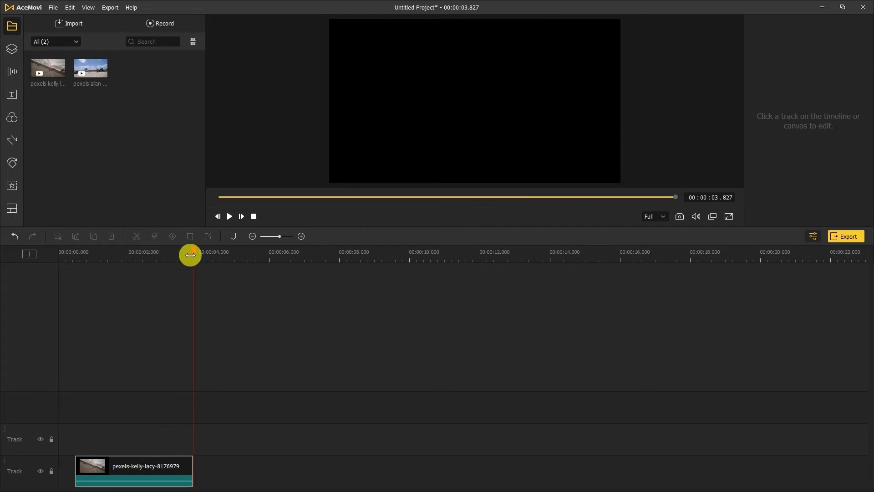
{"action": "left_click_drag", "start_coordinate": [190, 255], "coordinate": [140, 273]}
{"action": "left_click", "coordinate": [159, 460]}
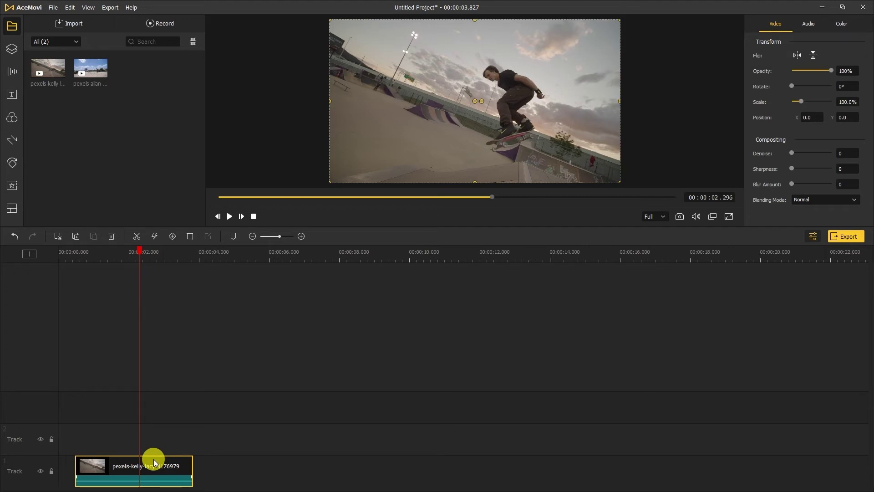
Step: Trim pexels-allan-mas-5362615 to 1.240–3.144 s and add it to track 2
{"action": "left_click_drag", "start_coordinate": [135, 253], "coordinate": [34, 264]}
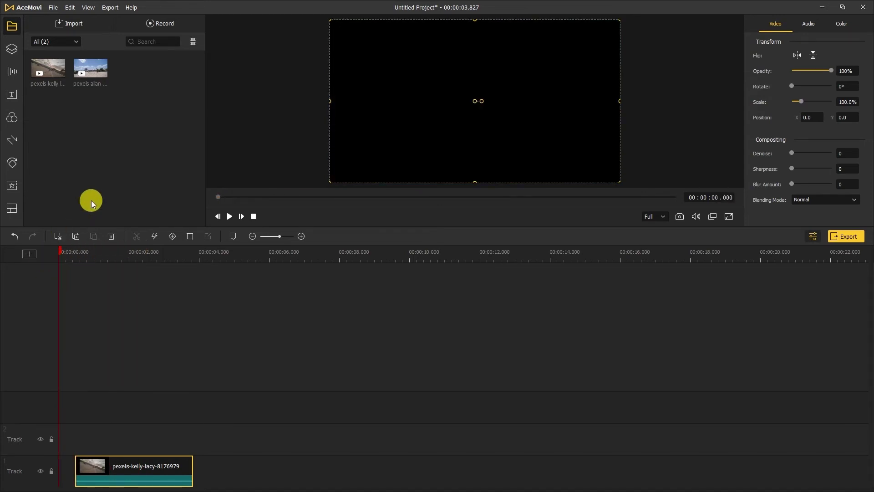
{"action": "double_click", "coordinate": [89, 72]}
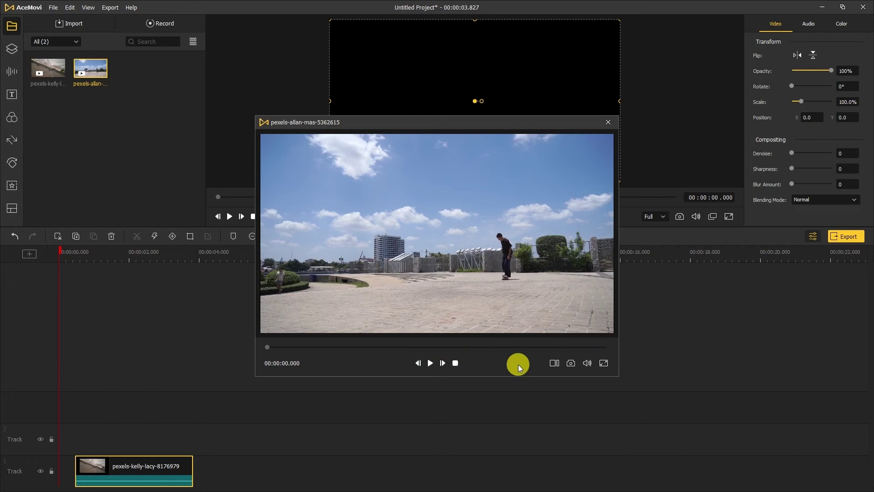
{"action": "left_click", "coordinate": [553, 363]}
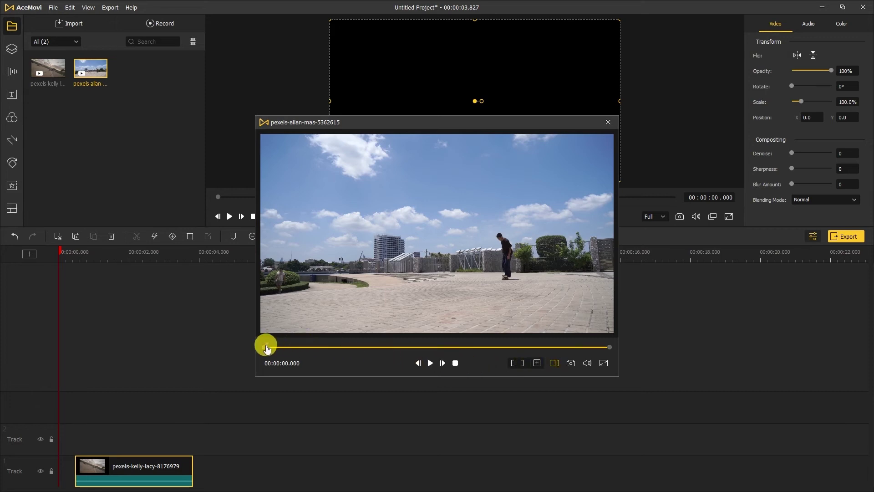
{"action": "left_click_drag", "start_coordinate": [264, 345], "coordinate": [394, 345]}
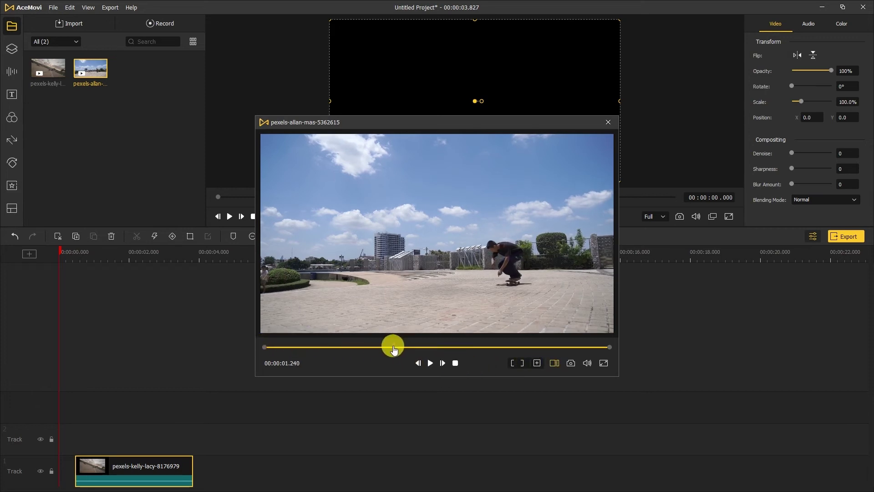
{"action": "left_click", "coordinate": [512, 363]}
{"action": "left_click", "coordinate": [575, 346]}
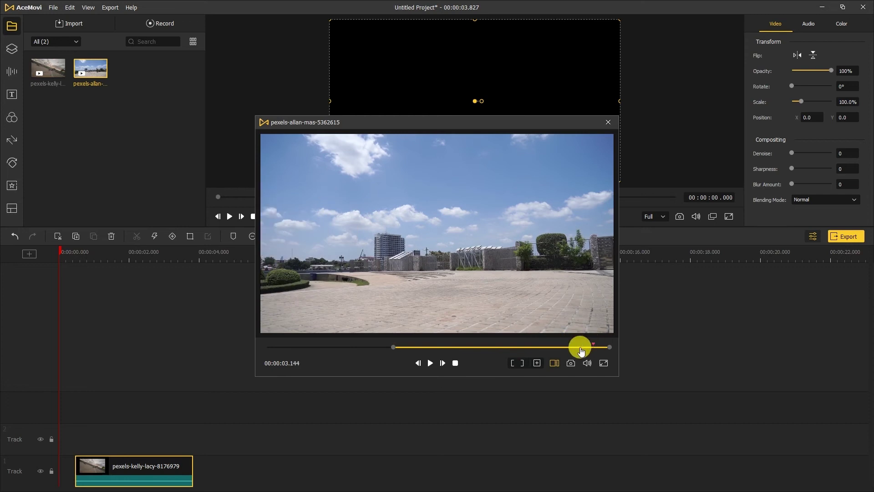
{"action": "left_click", "coordinate": [521, 363]}
{"action": "left_click", "coordinate": [537, 363]}
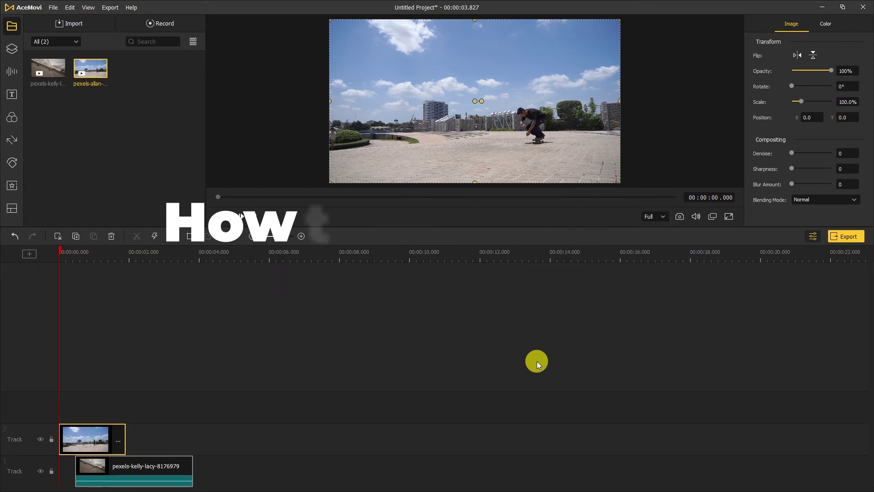
Step: Move the pexels-allan clip after the skateboard clip on track 1, both starting at 0
{"action": "left_click_drag", "start_coordinate": [98, 439], "coordinate": [222, 485]}
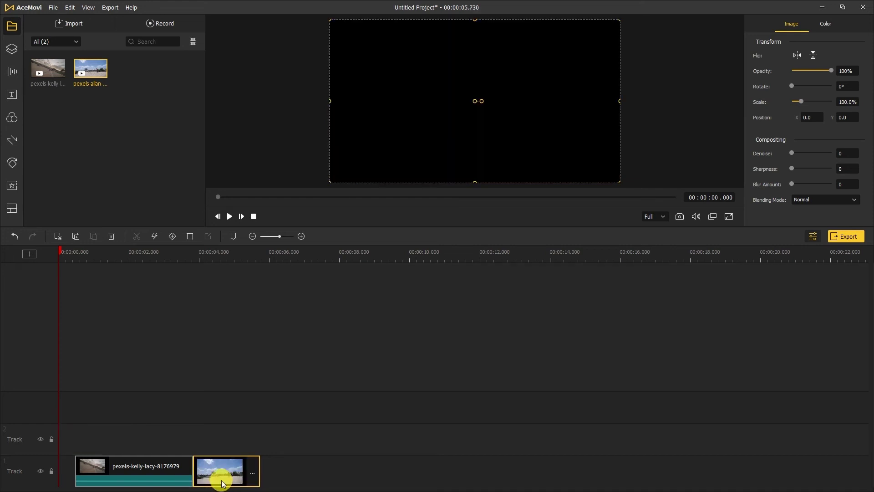
{"action": "left_click", "coordinate": [70, 454]}
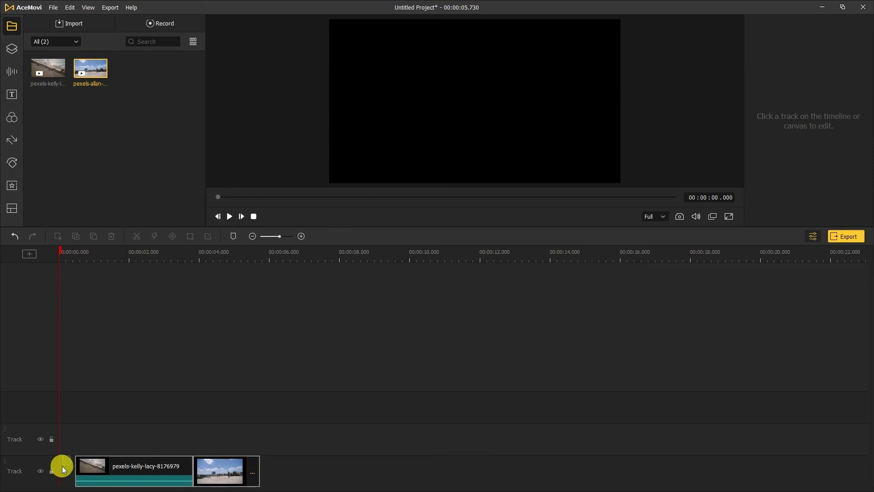
{"action": "left_click", "coordinate": [78, 460]}
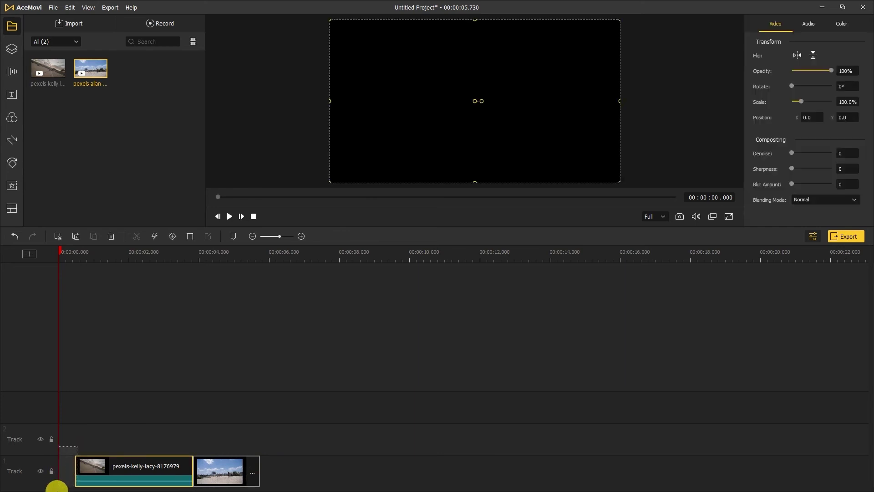
{"action": "left_click", "coordinate": [64, 469]}
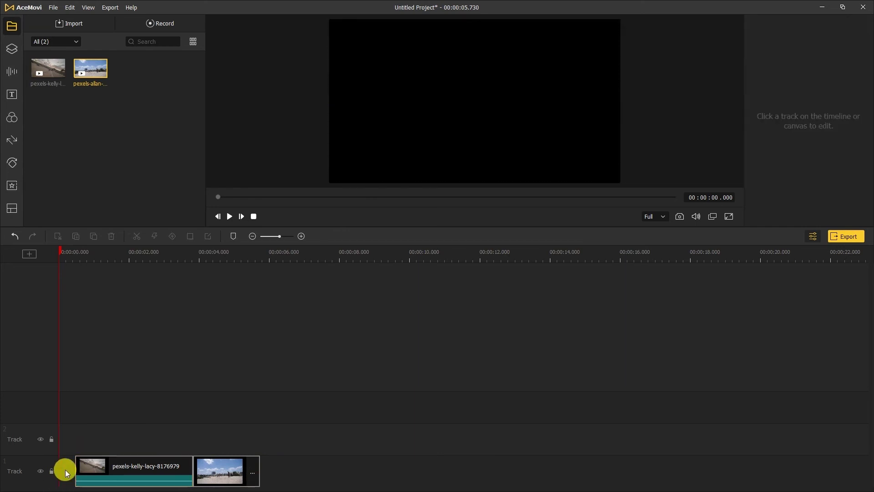
{"action": "left_click", "coordinate": [105, 462]}
{"action": "left_click_drag", "start_coordinate": [217, 466], "coordinate": [135, 467]}
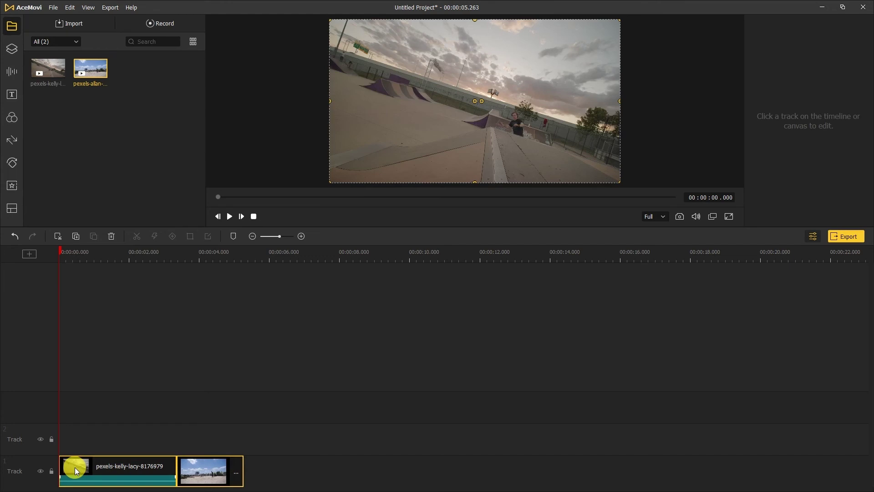
{"action": "left_click", "coordinate": [75, 467]}
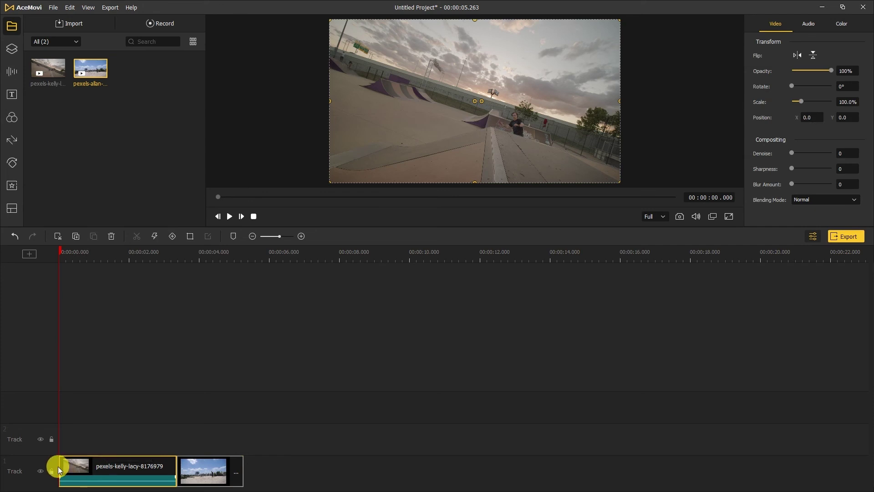
{"action": "mouse_move", "coordinate": [59, 467]}
{"action": "left_mouse_down"}
{"action": "mouse_move", "coordinate": [107, 472]}
{"action": "mouse_move", "coordinate": [55, 475]}
{"action": "left_mouse_up"}
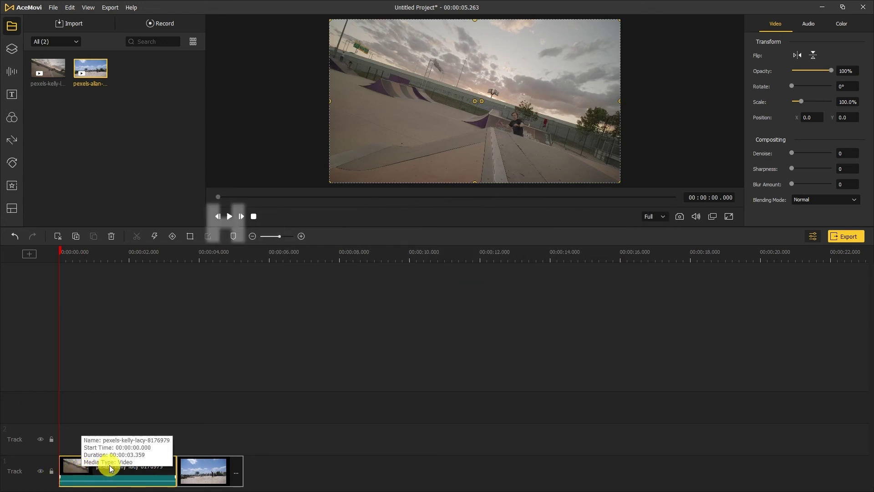
{"action": "right_click", "coordinate": [127, 465]}
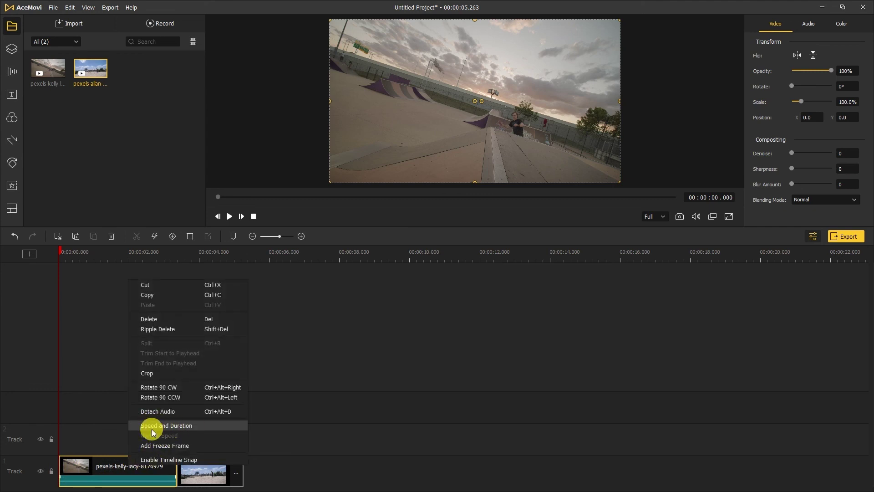
{"action": "left_click", "coordinate": [166, 426]}
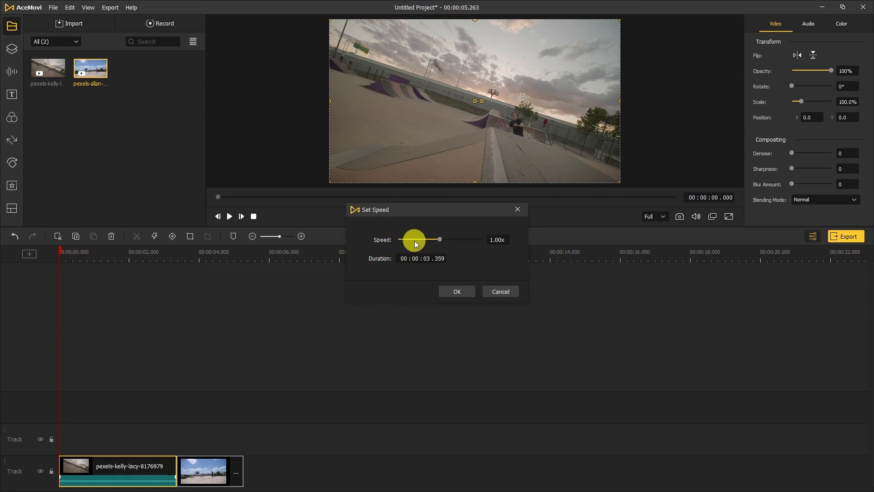
{"action": "left_click", "coordinate": [457, 291]}
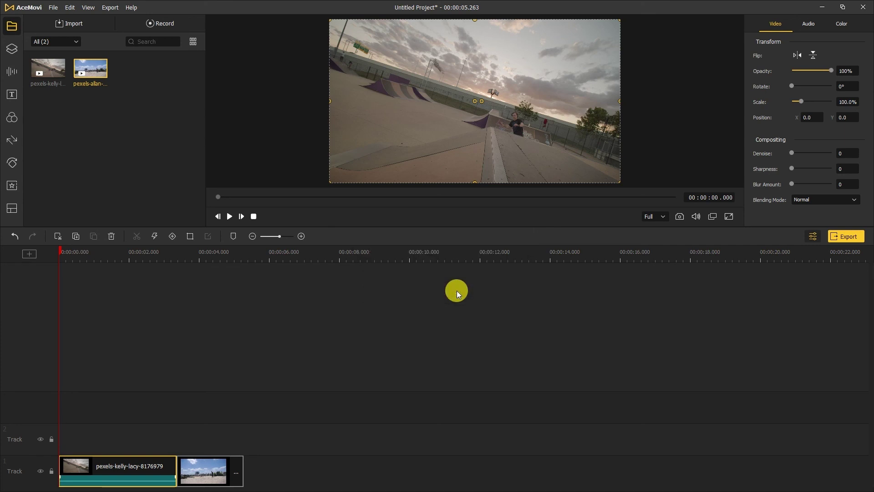